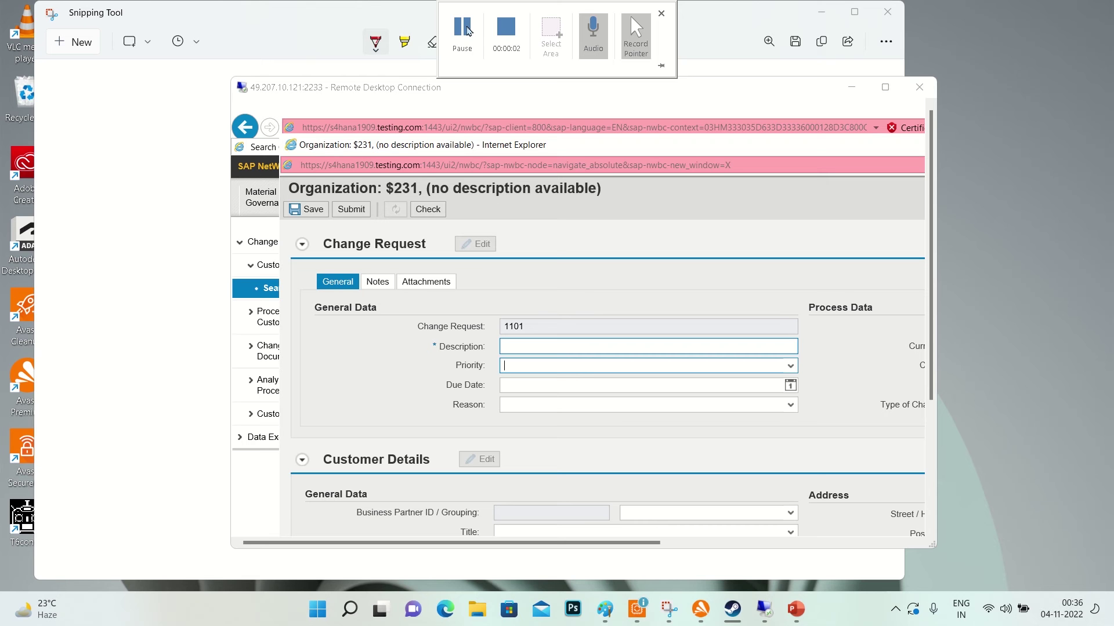
Maximize the remote session and check change request 1101's empty Description field and Priority options
left_click(879, 90)
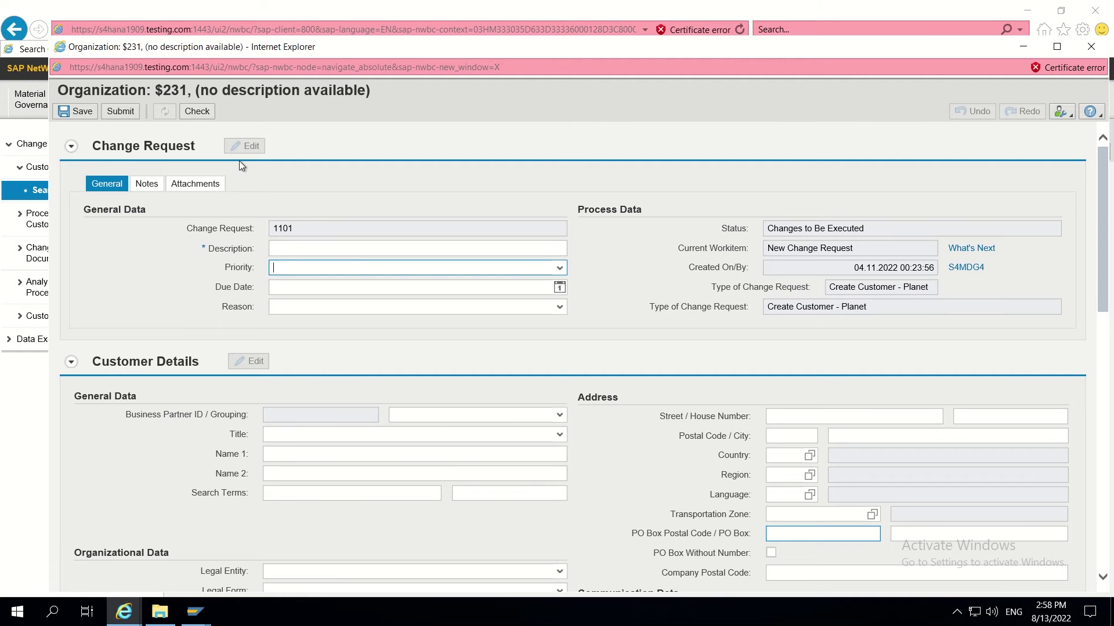
left_click(287, 250)
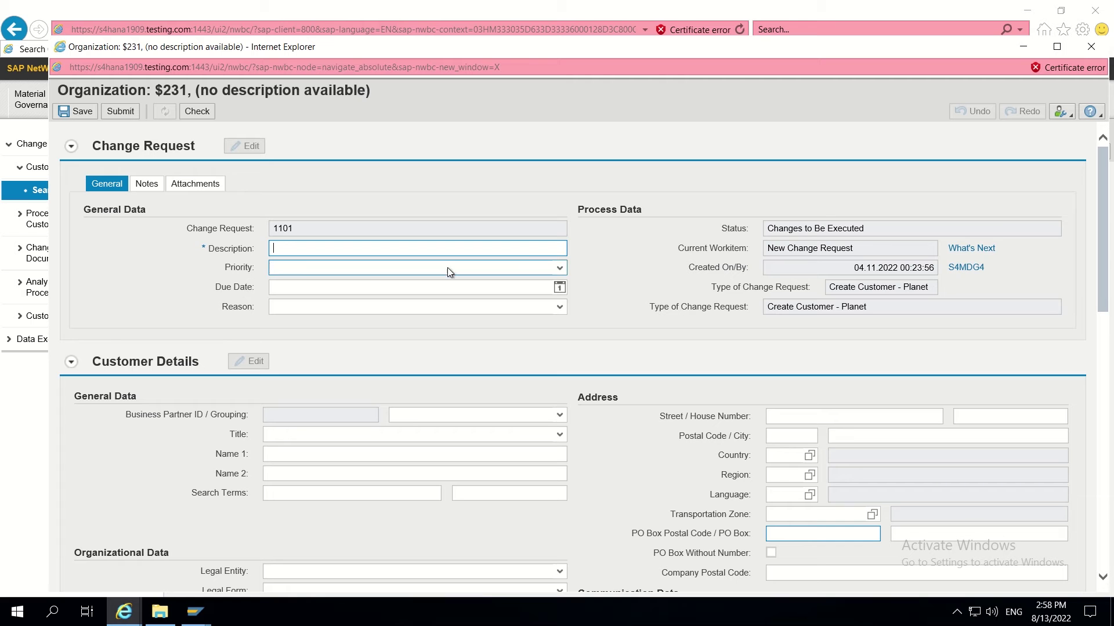
left_click(560, 268)
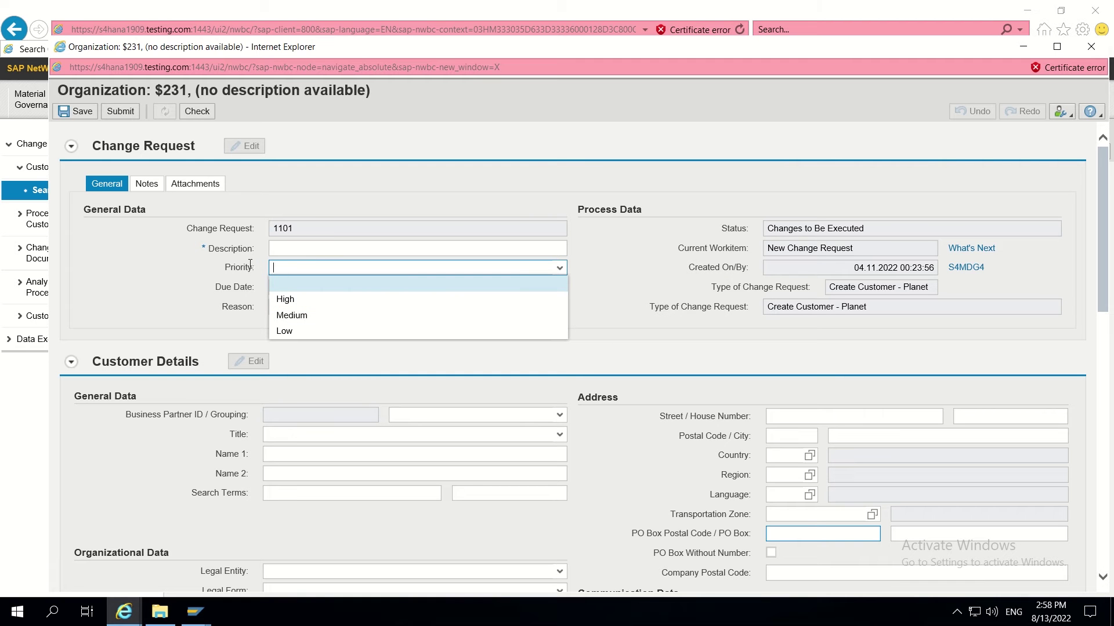
left_click(248, 269)
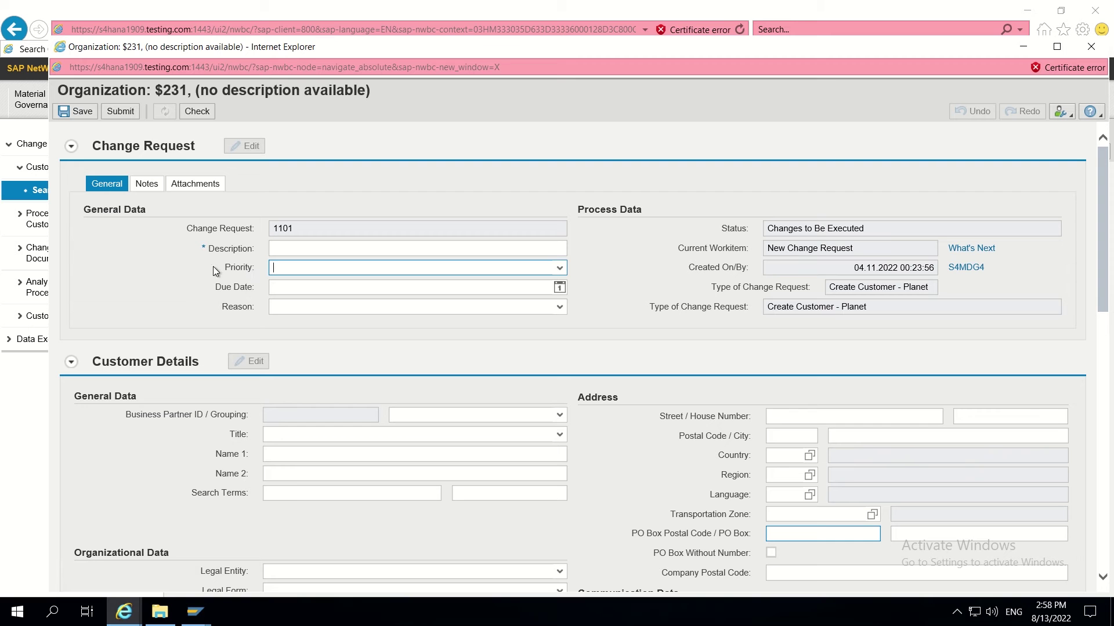
left_click(251, 251)
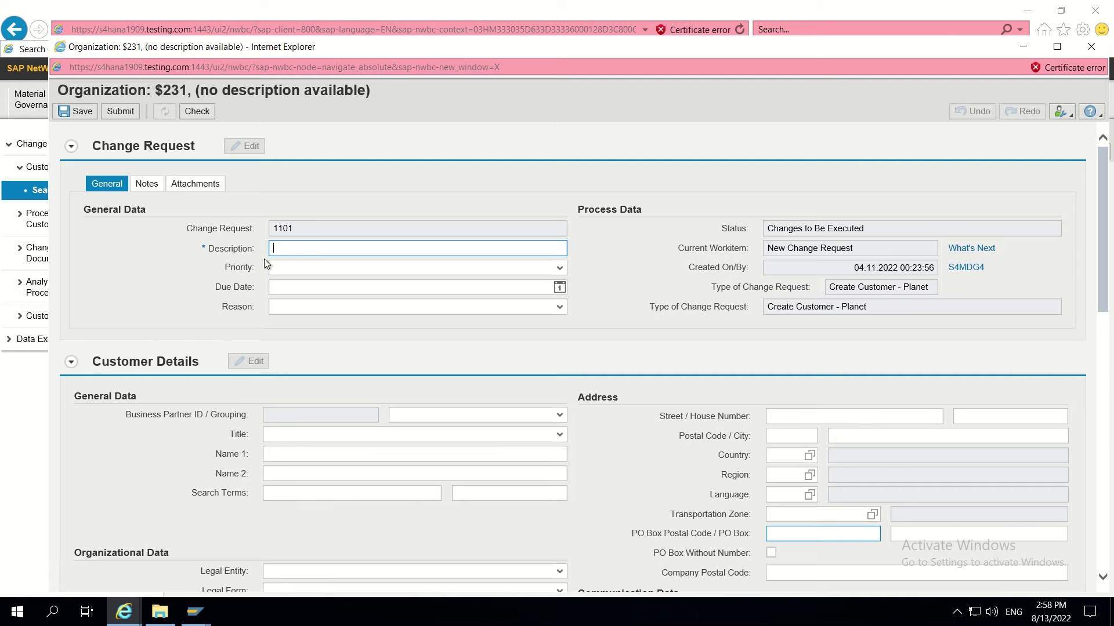
Close the organization form and start a new organization request of type Create Customer - Planet(Parallel)
left_click(1088, 48)
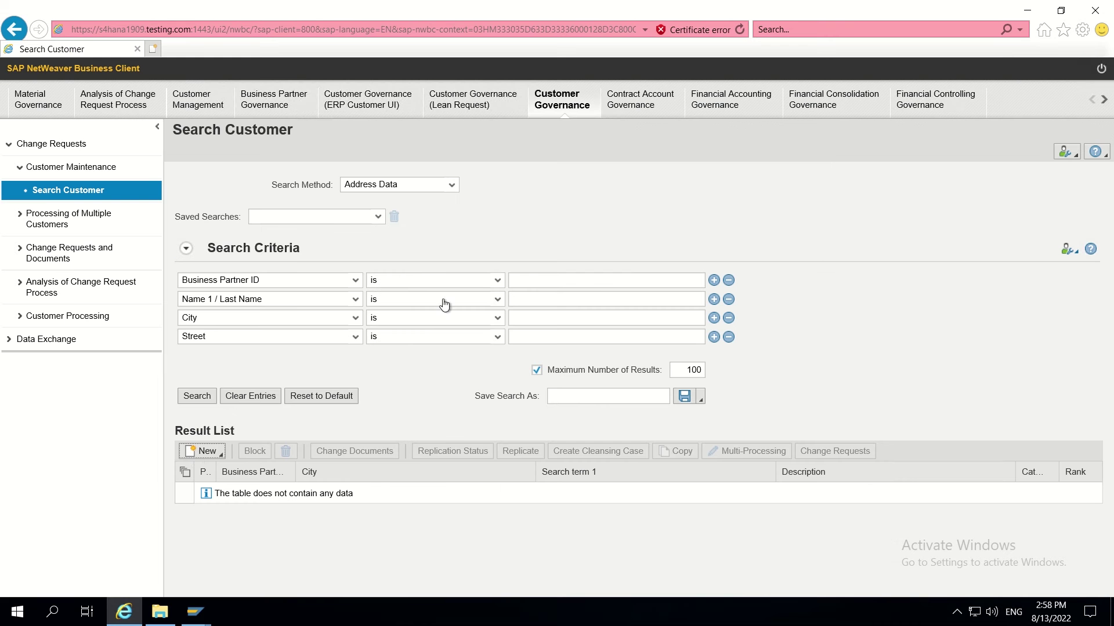
left_click(201, 456)
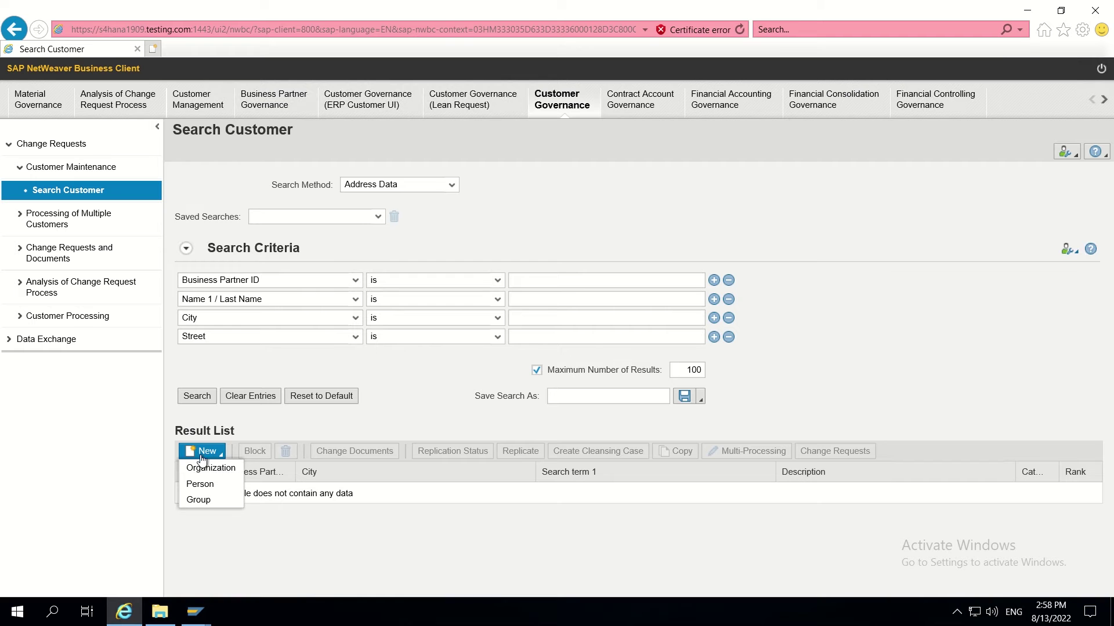
left_click(202, 468)
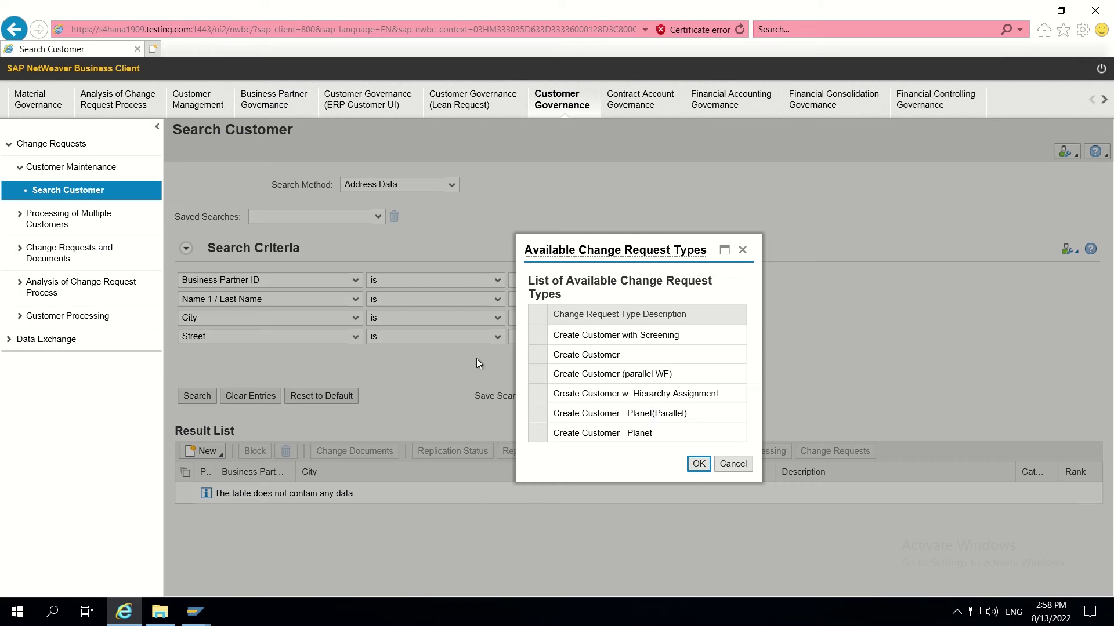
left_click(563, 414)
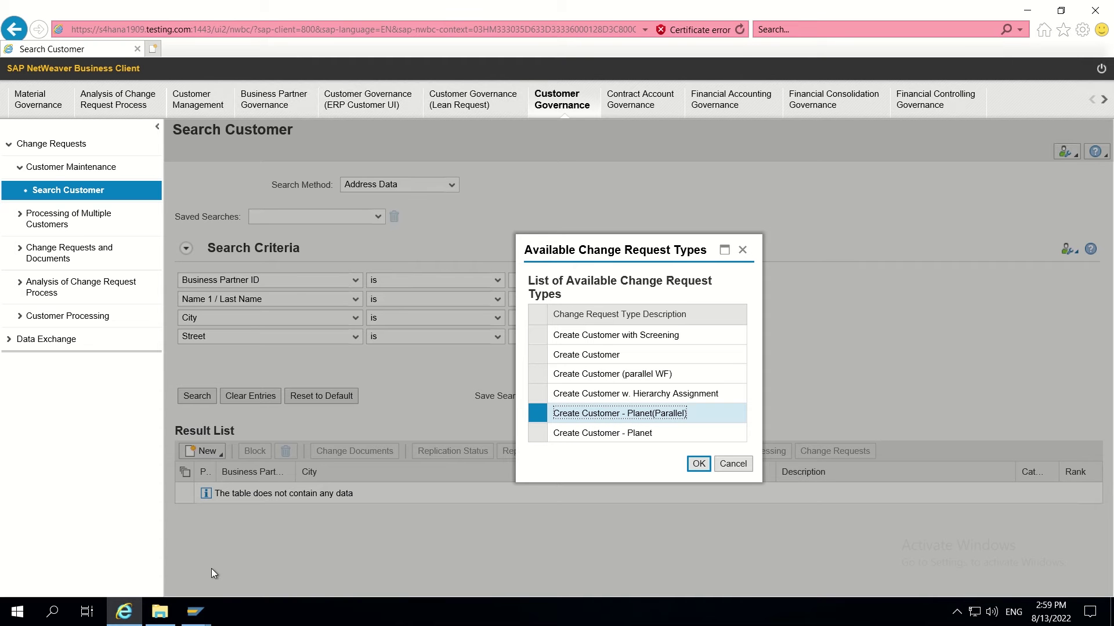
left_click(54, 612)
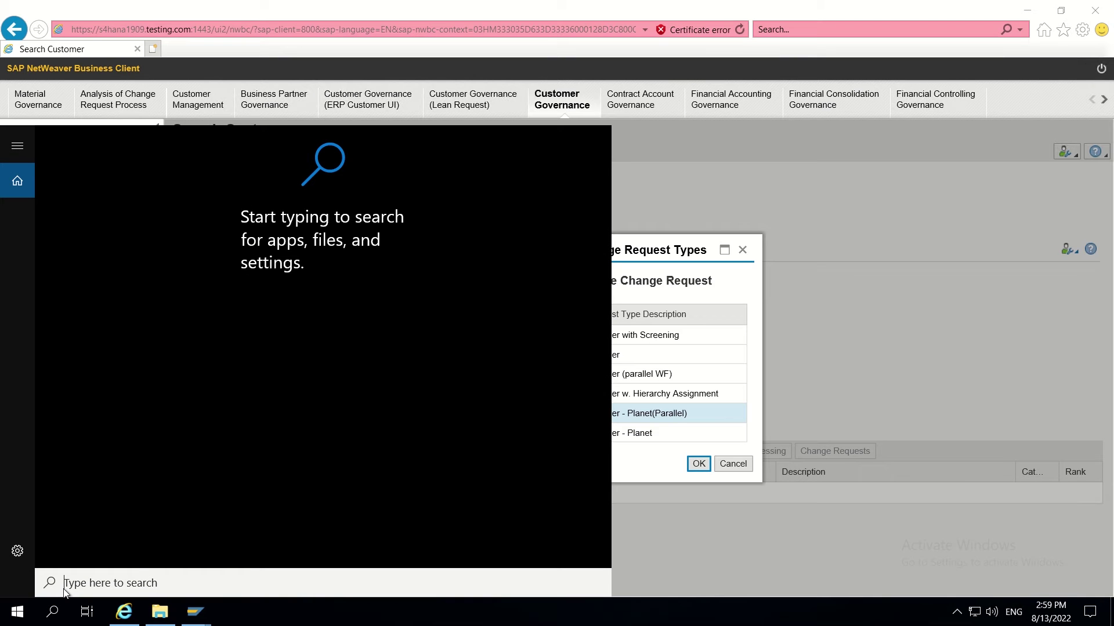
Launch Notepad beside SAP and note '1. Defaulting description of CR based on CR type.'
type("no")
key("Return")
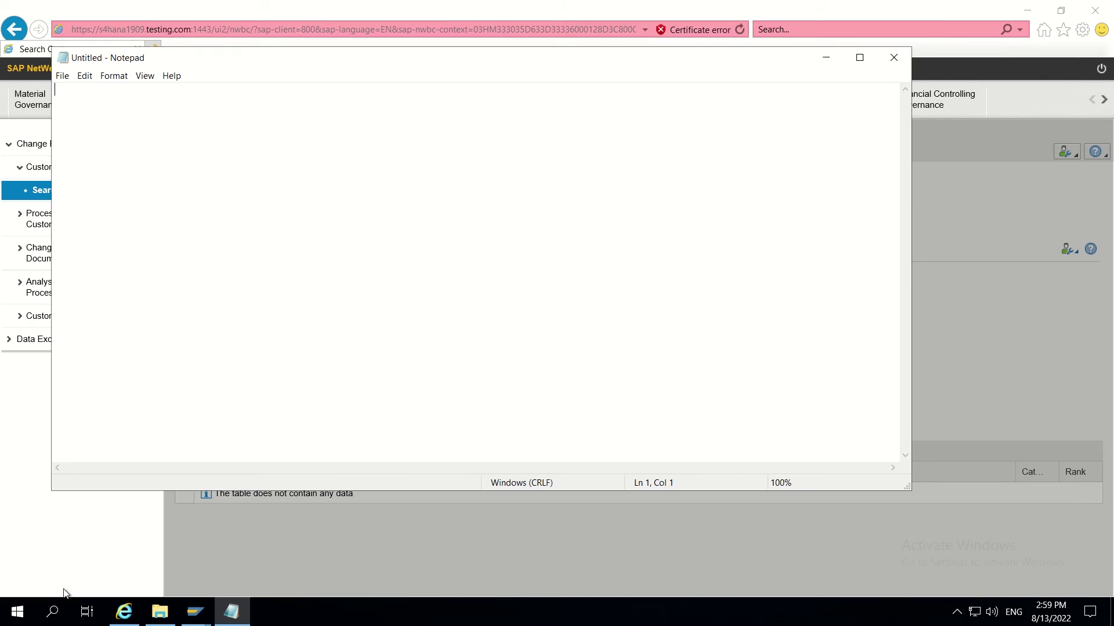
left_click_drag(234, 54, 477, 109)
type("1.")
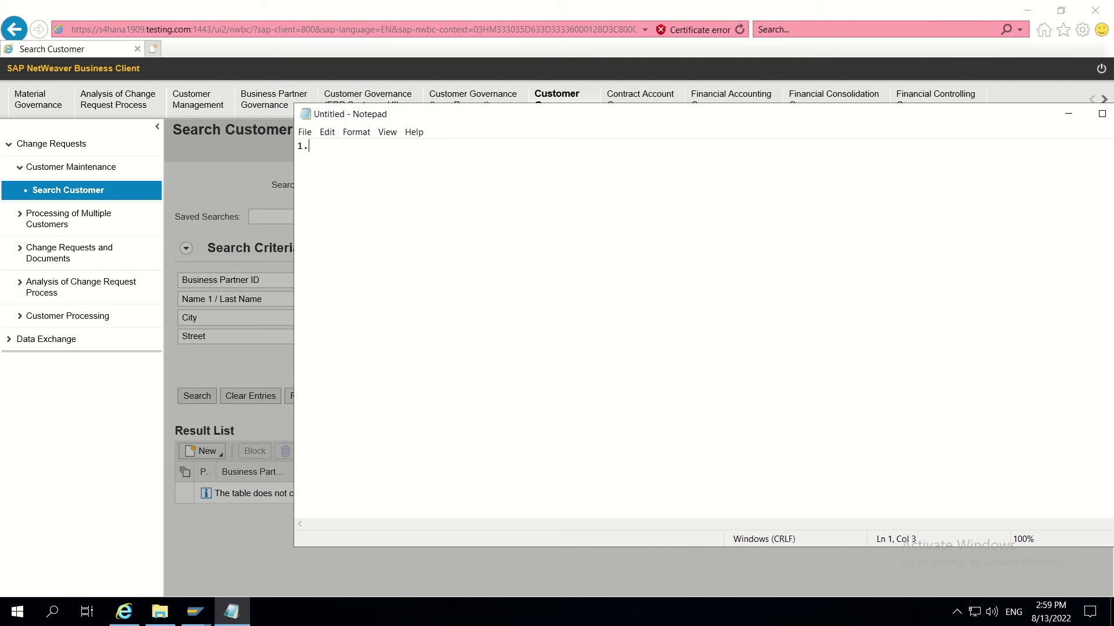
type(" Defaulting description of C")
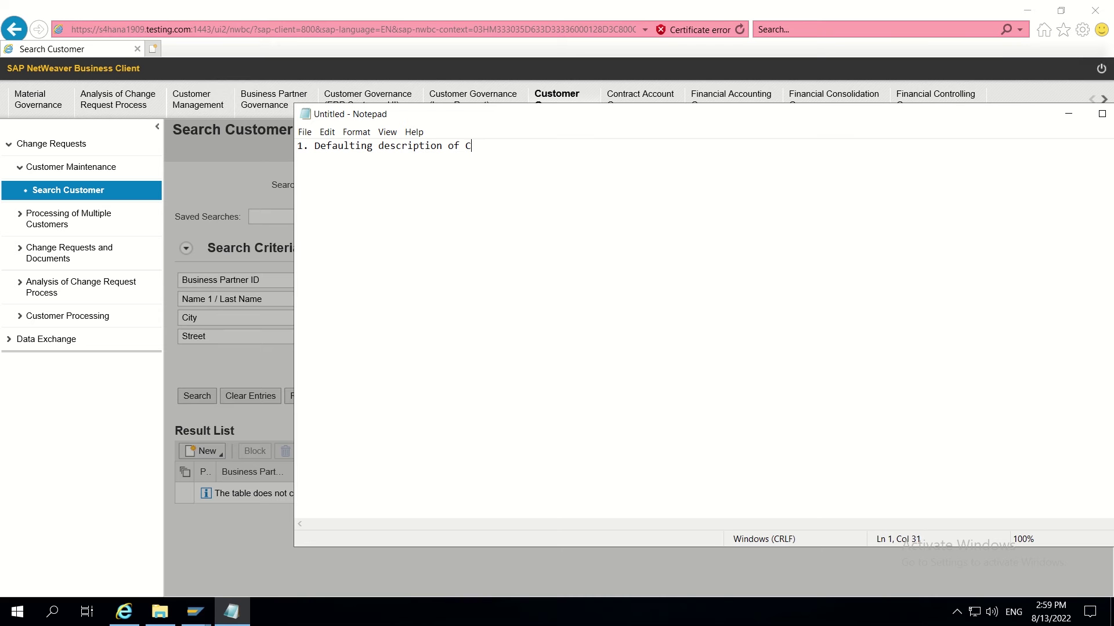
type("R based on CR type.")
Add notes '2. Hiding a CR type from dropdown' and '3. Making CR priority mandatory for this CR type.'
key("Return")
type("2. H")
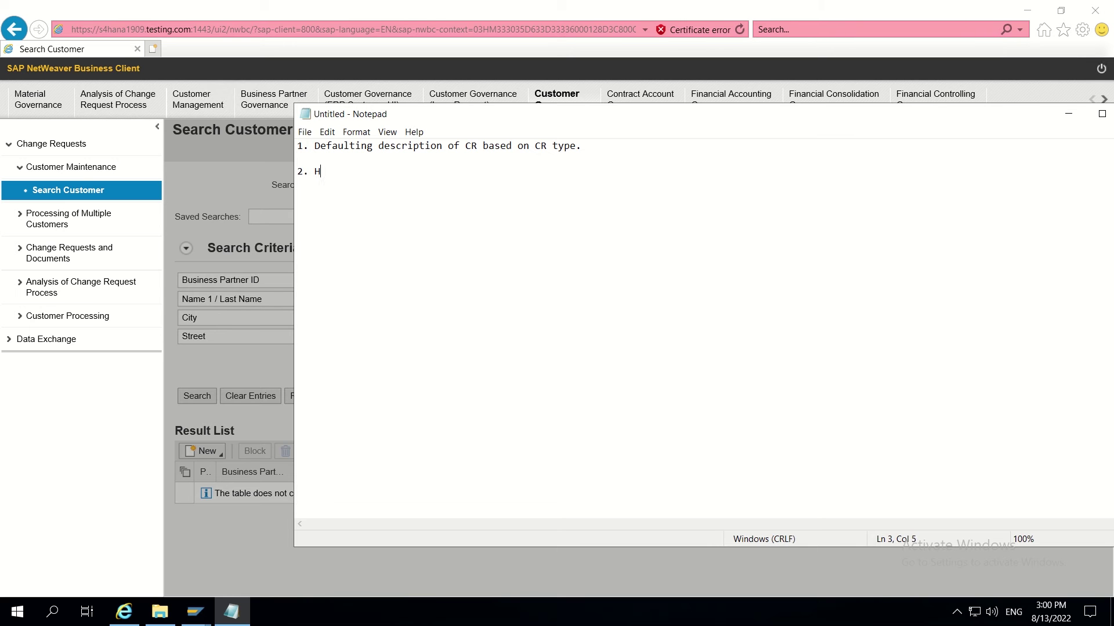
type("iding a CR type from dropdown")
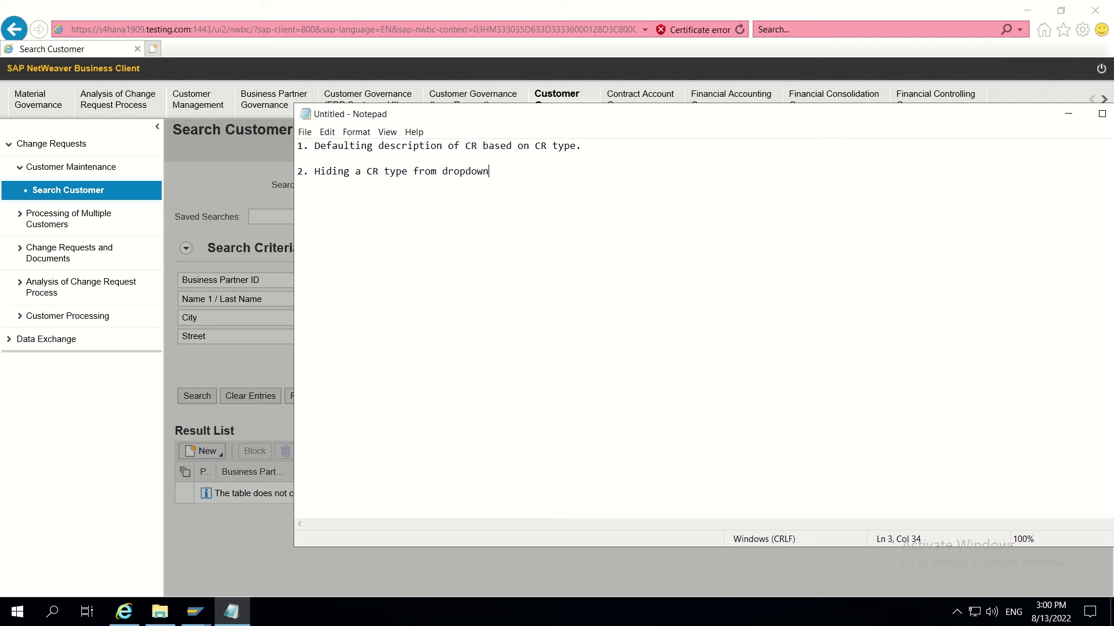
key("Return")
type("3. ")
type("Making ")
type("CR rea")
key("BackSpace")
key("BackSpace")
key("BackSpace")
type("priority asd")
key("BackSpace")
type("mandatory")
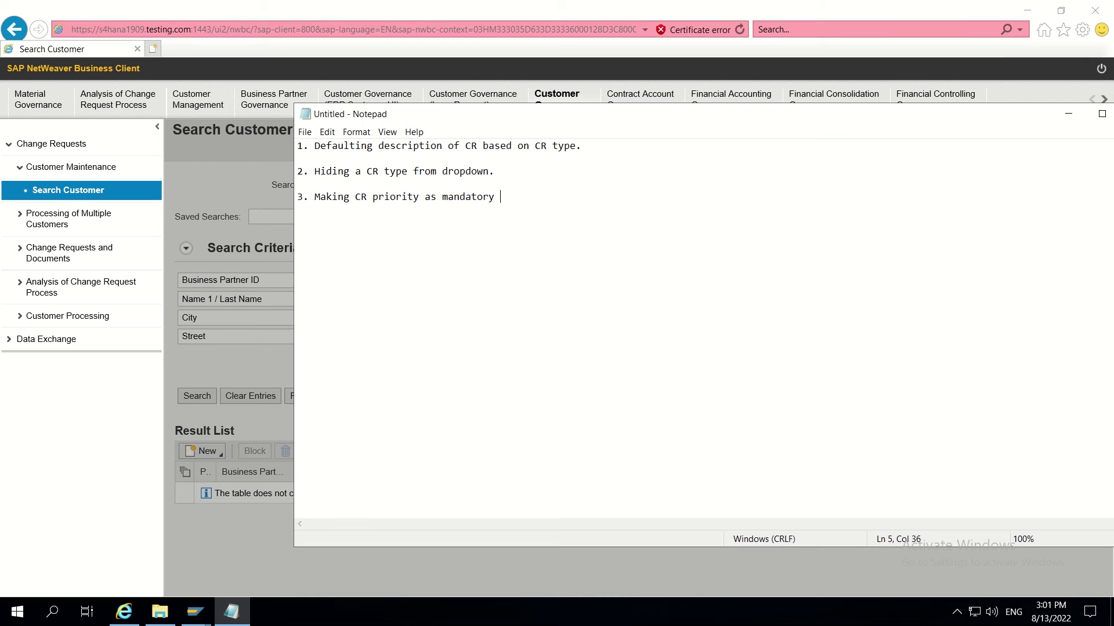
type(" for this CR type.")
Highlight the second requirement line about hiding a CR type
key("ctrl+shift+Home")
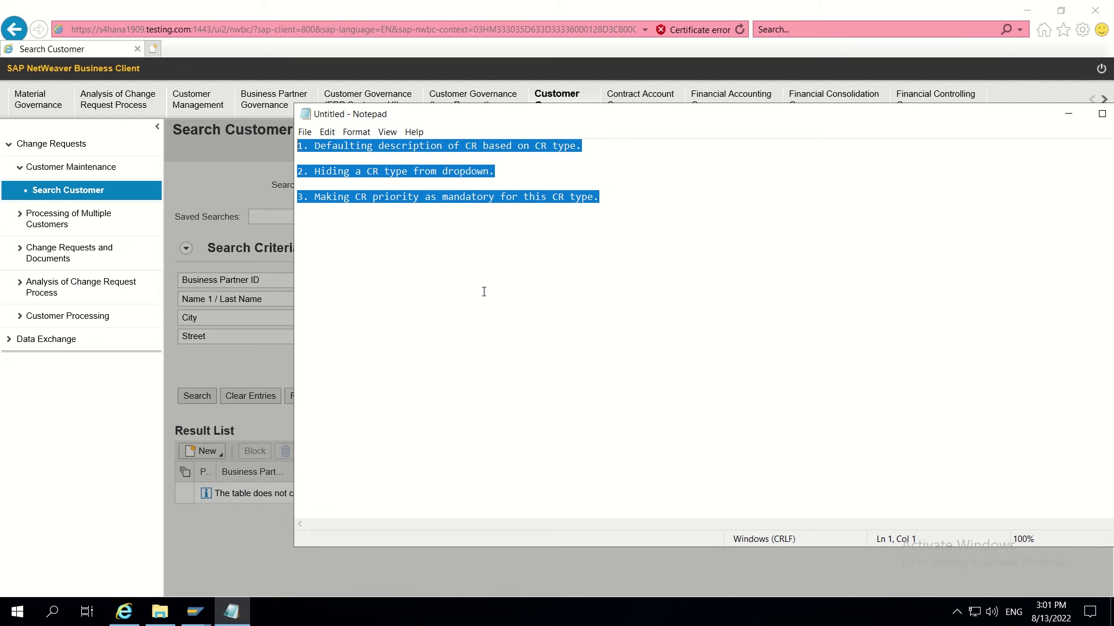
left_click(505, 171)
left_click_drag(508, 171, 298, 172)
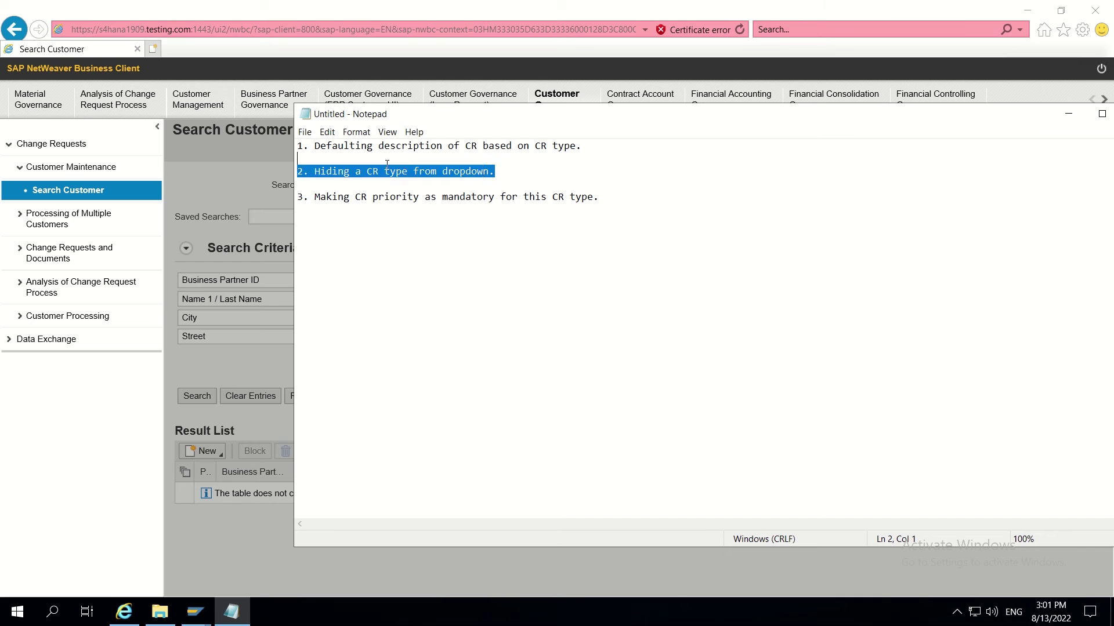
left_click(305, 183)
key("shift+Up")
Cancel the change request types list and clear the highlight in the Notepad notes
left_click(246, 552)
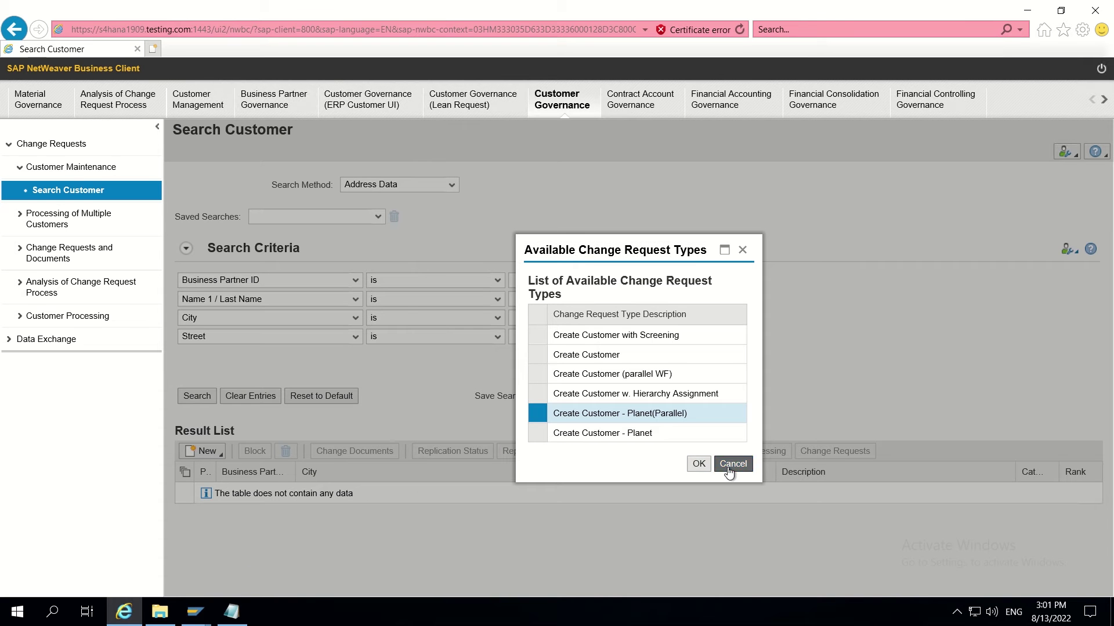
left_click(729, 464)
left_click(248, 613)
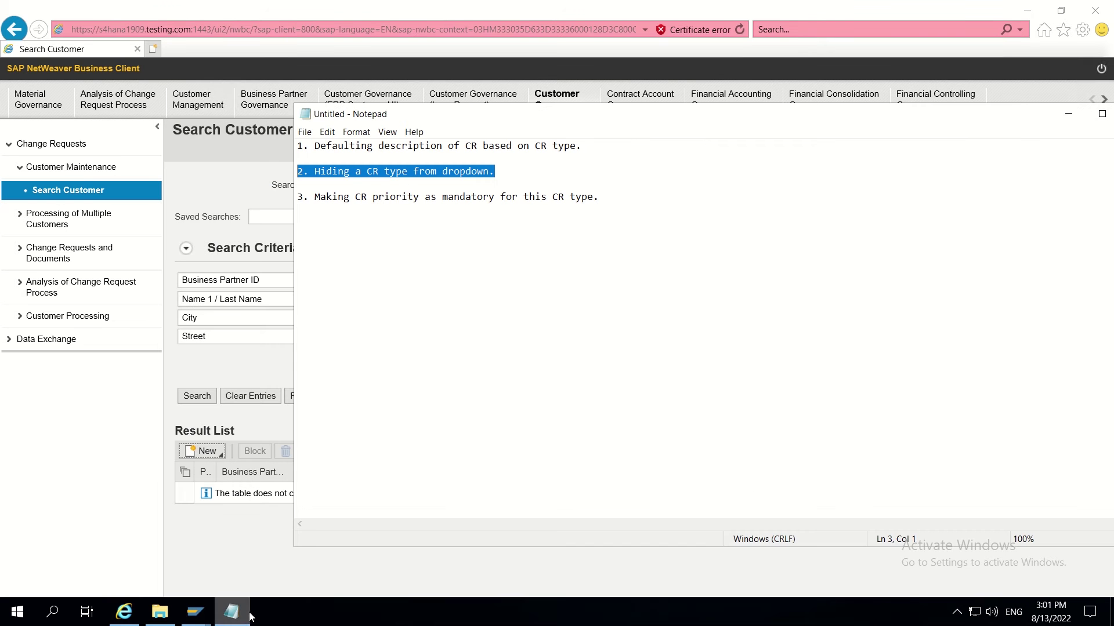
left_click(385, 176)
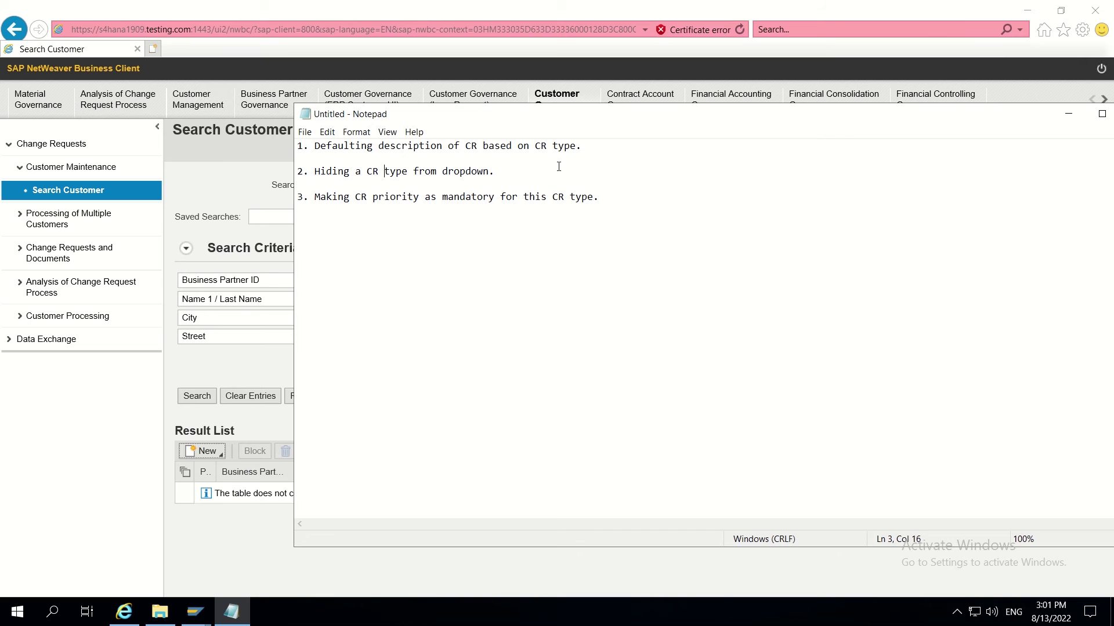
Reopen New > Organization and pick the Create Customer - Planet(Parallel) change request type
left_click(224, 526)
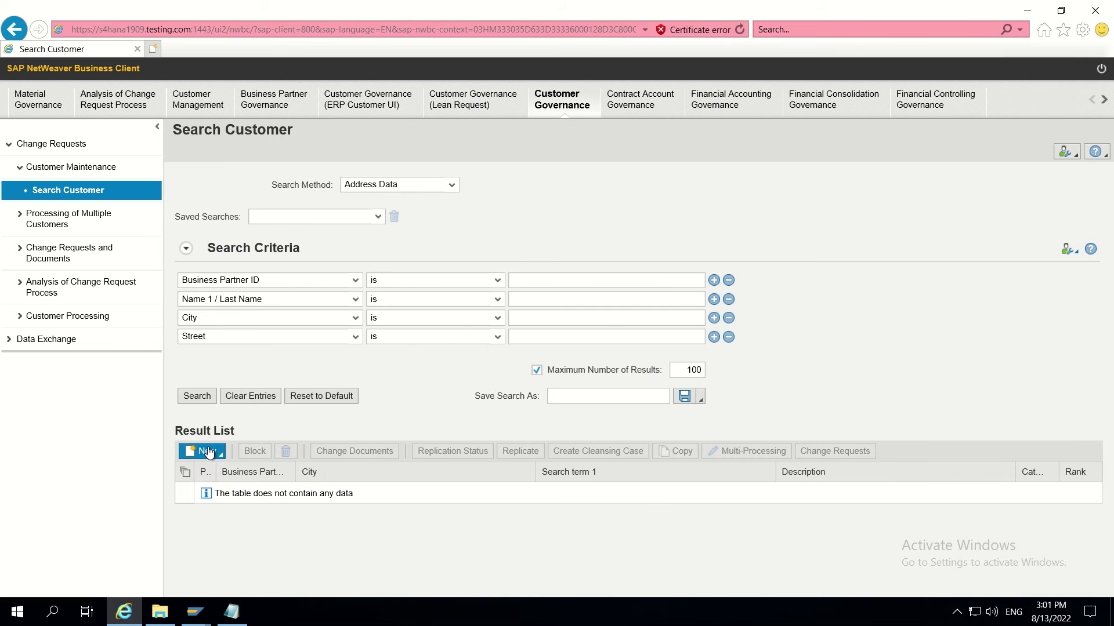
left_click(204, 452)
left_click(209, 470)
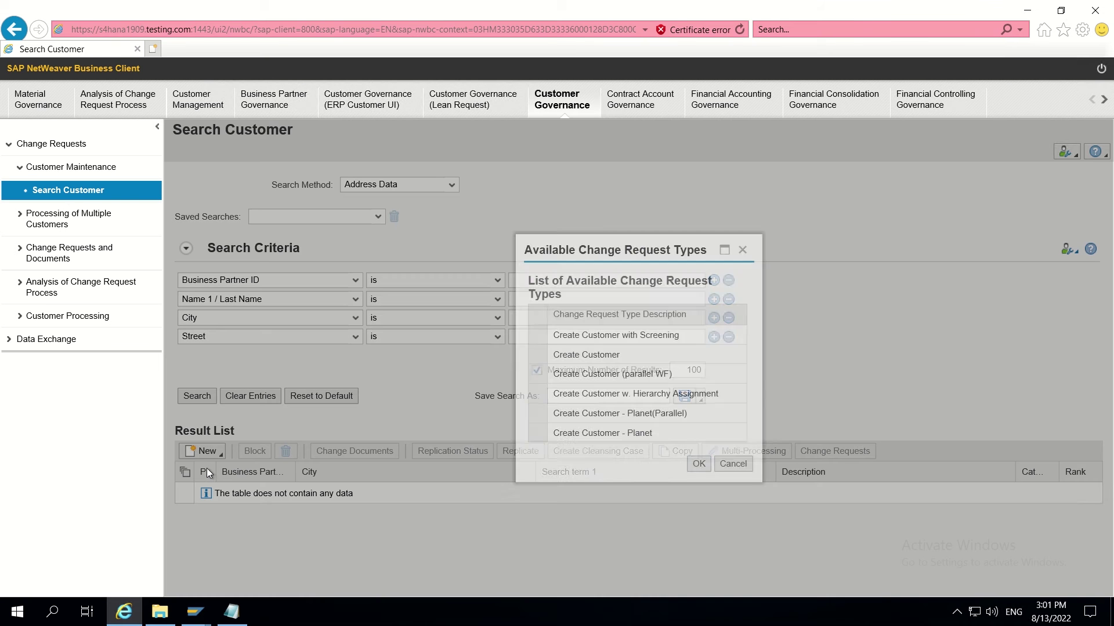
left_click(584, 420)
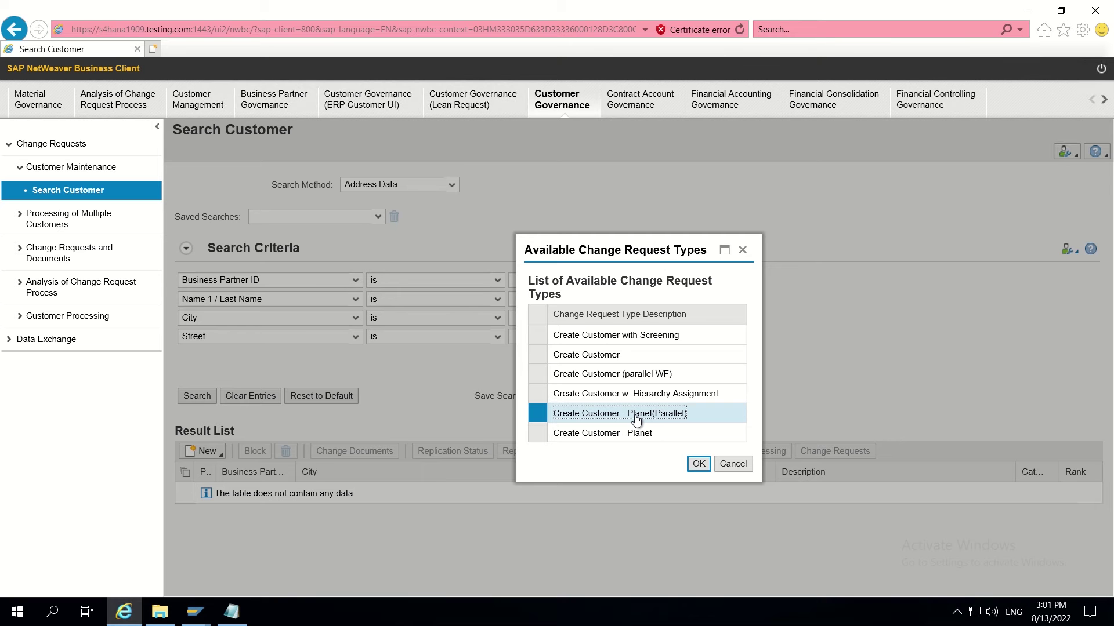
left_click(195, 612)
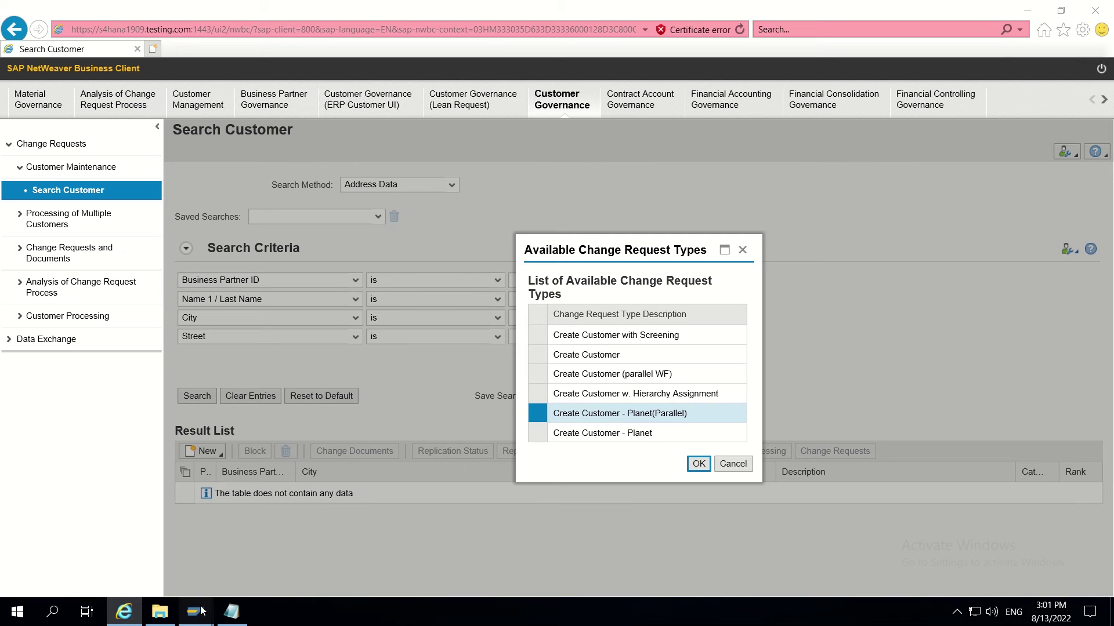
In SAP GUI, return to SAP Easy Access and run transaction MDGIMG
left_click(232, 571)
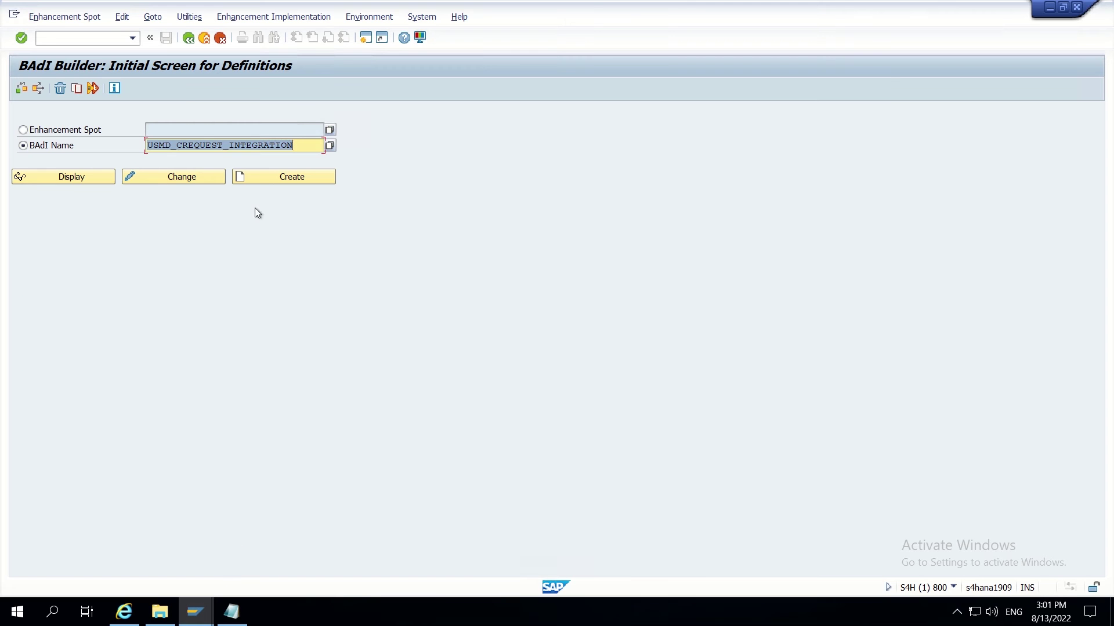
left_click(192, 40)
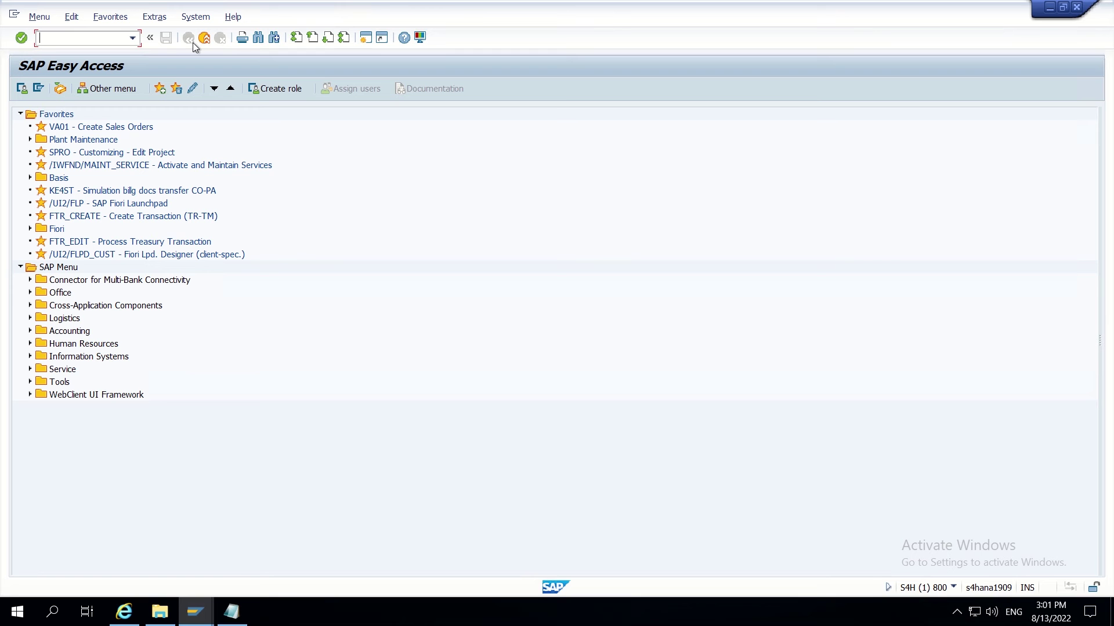
type("mdgimg")
key("Return")
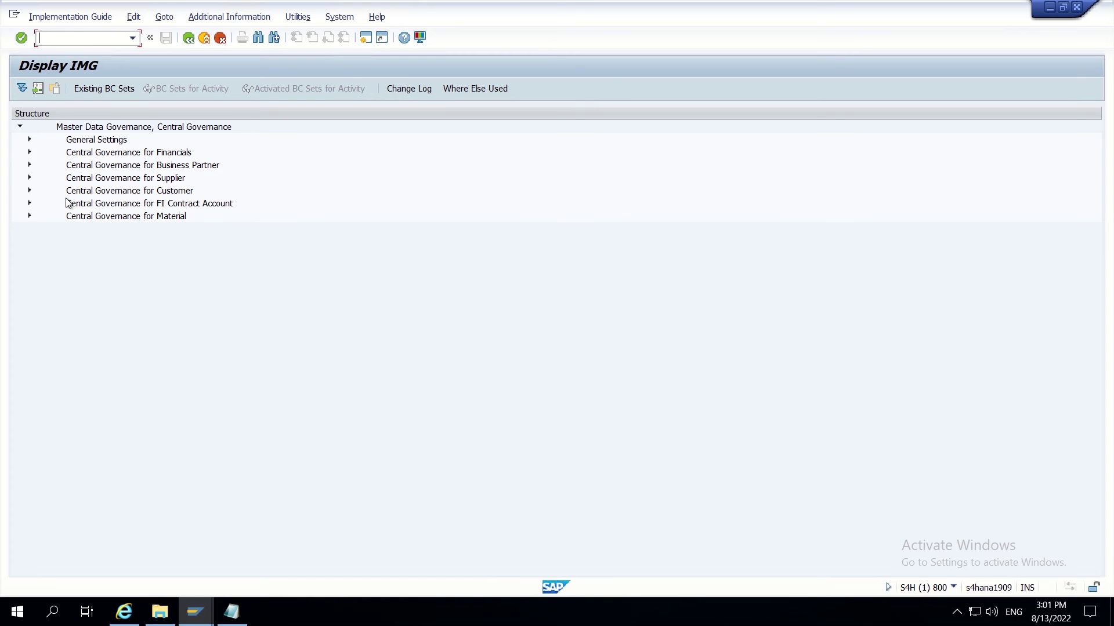
Expand General Settings > Process Modeling > Change Requests and execute Create Change Request Type
left_click(29, 139)
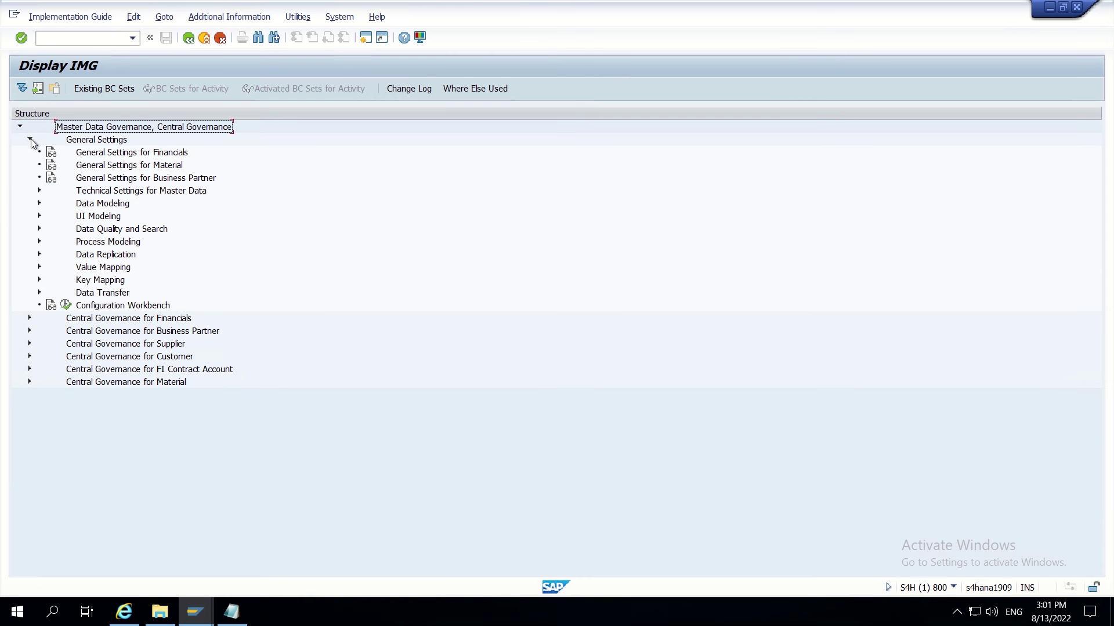
left_click(38, 242)
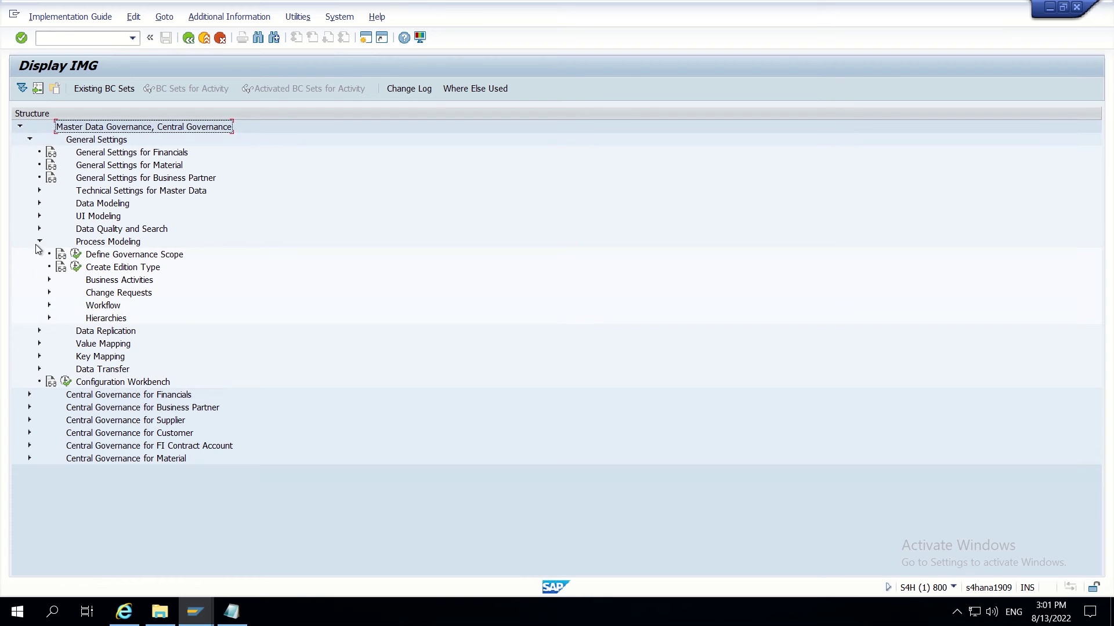
left_click(48, 293)
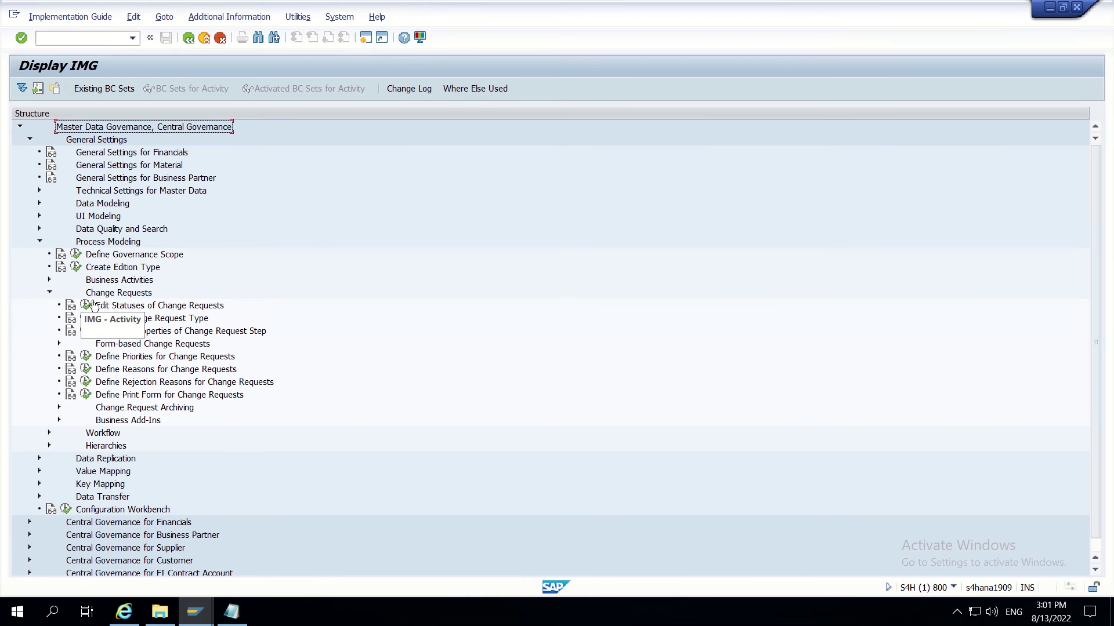
left_click(85, 321)
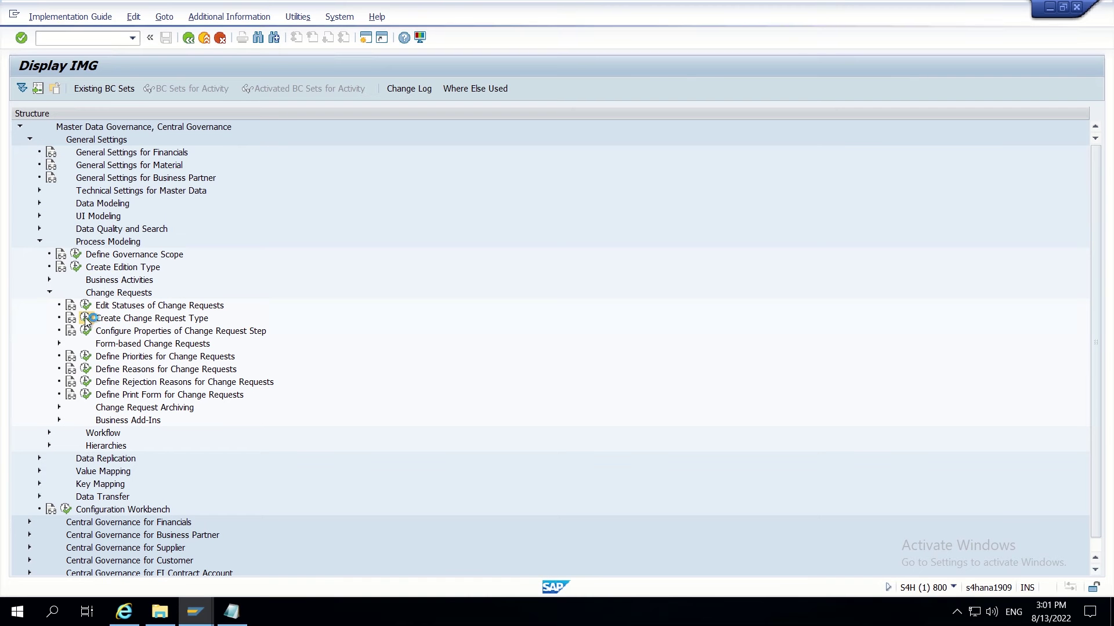